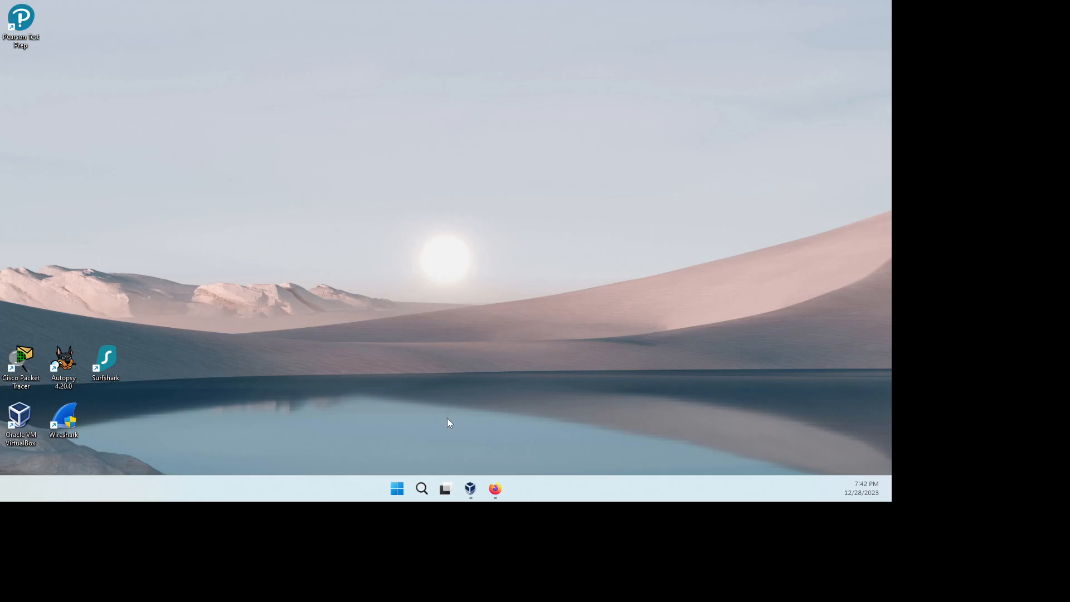
# Review the VirtualBox downloads page and Microsoft's Windows Server 2019 evaluation and download pages in the browser
pyautogui.click(497, 490)
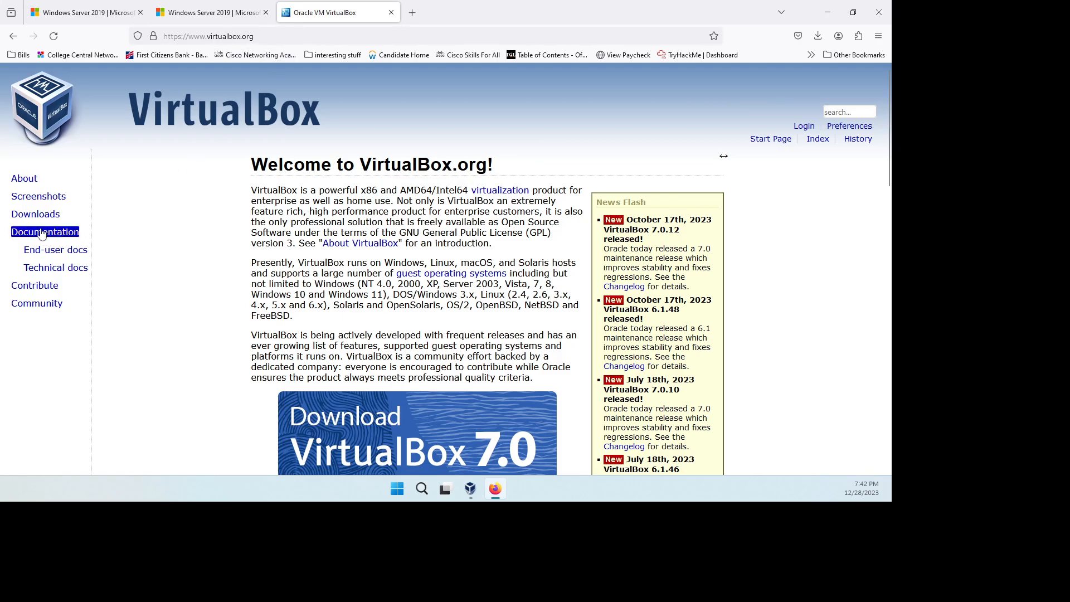
pyautogui.click(35, 214)
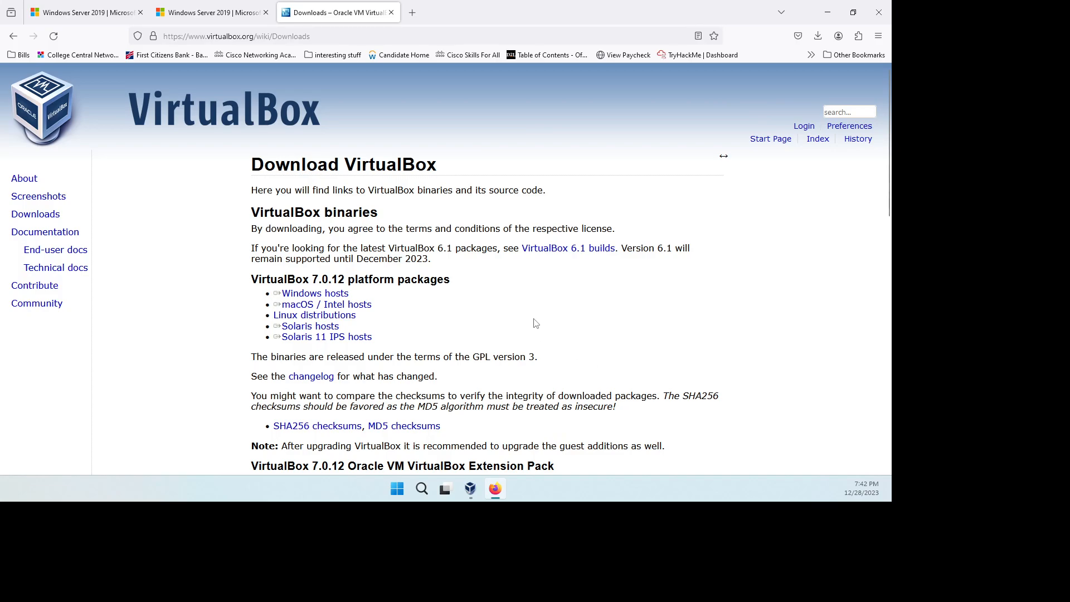
pyautogui.click(98, 15)
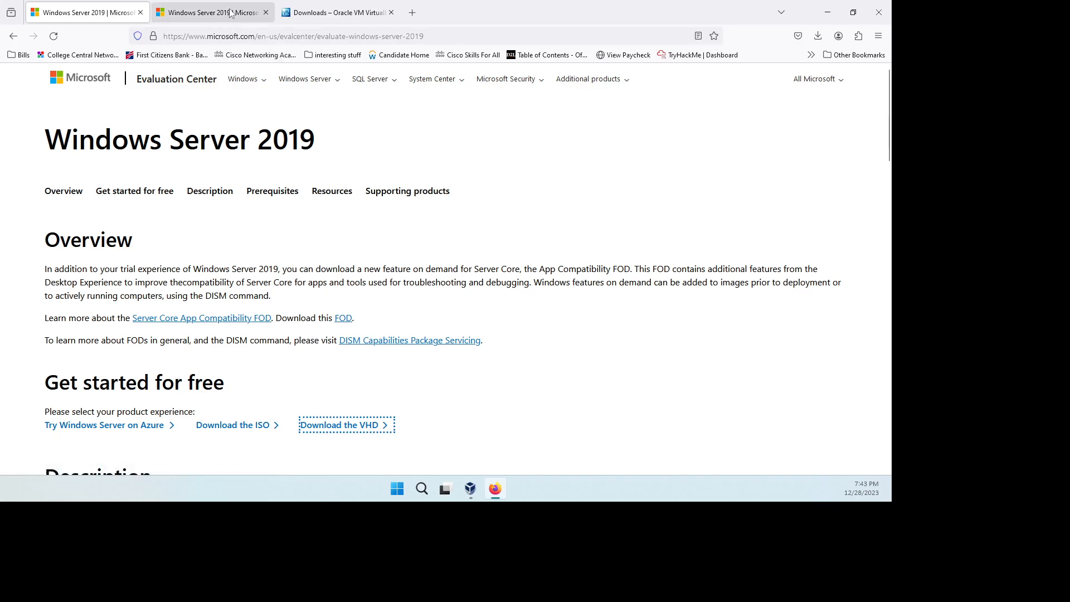
pyautogui.click(212, 12)
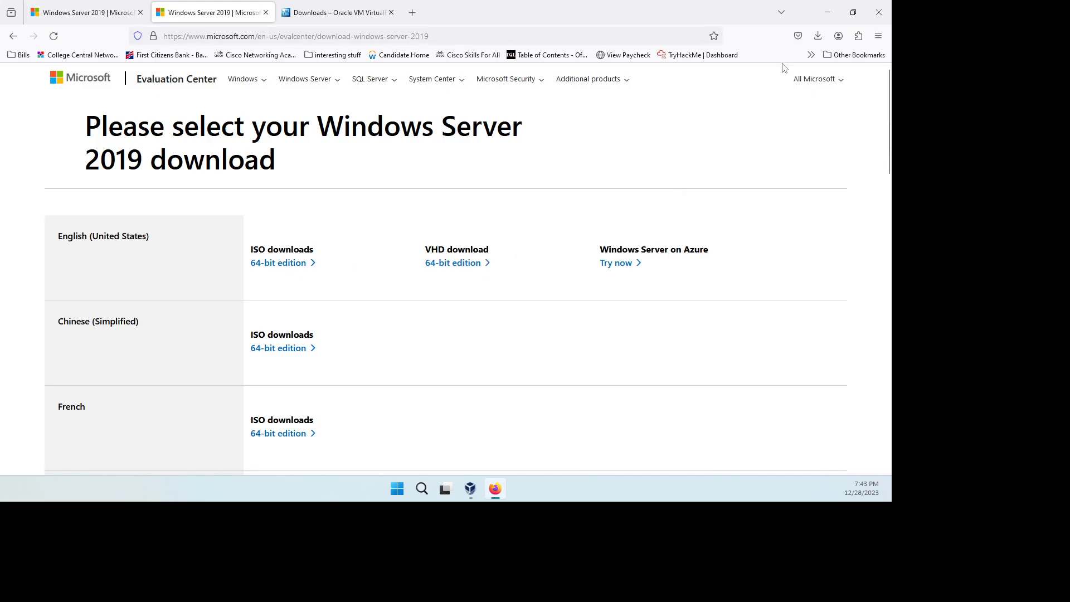
pyautogui.click(827, 13)
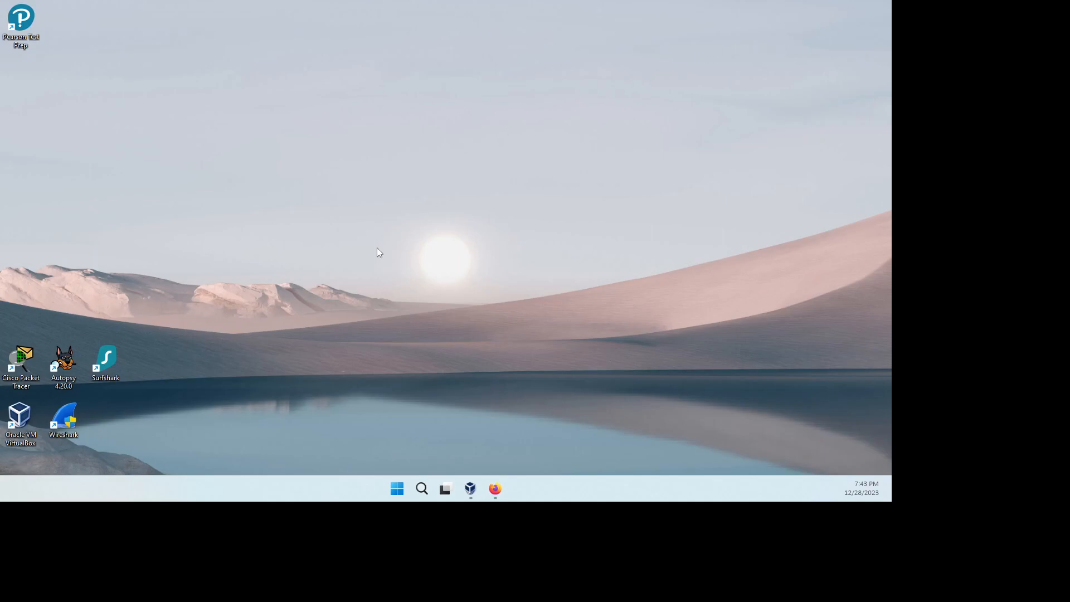
# Create a new VirtualBox virtual machine named server2019 with the version Other Windows (64-bit) and no ISO image
pyautogui.doubleClick(22, 417)
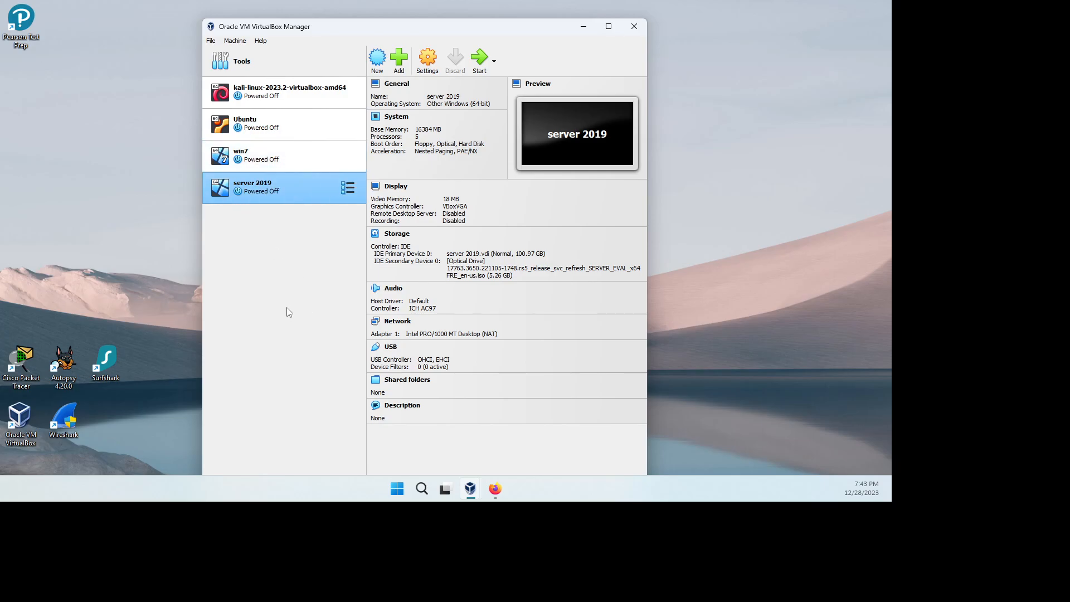
pyautogui.click(377, 58)
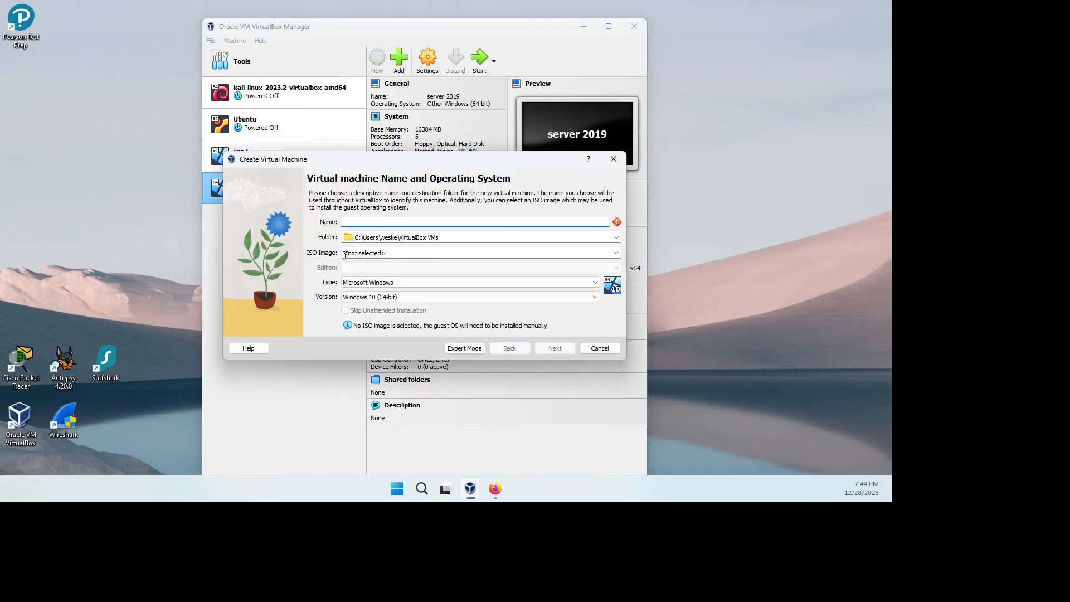
pyautogui.click(615, 253)
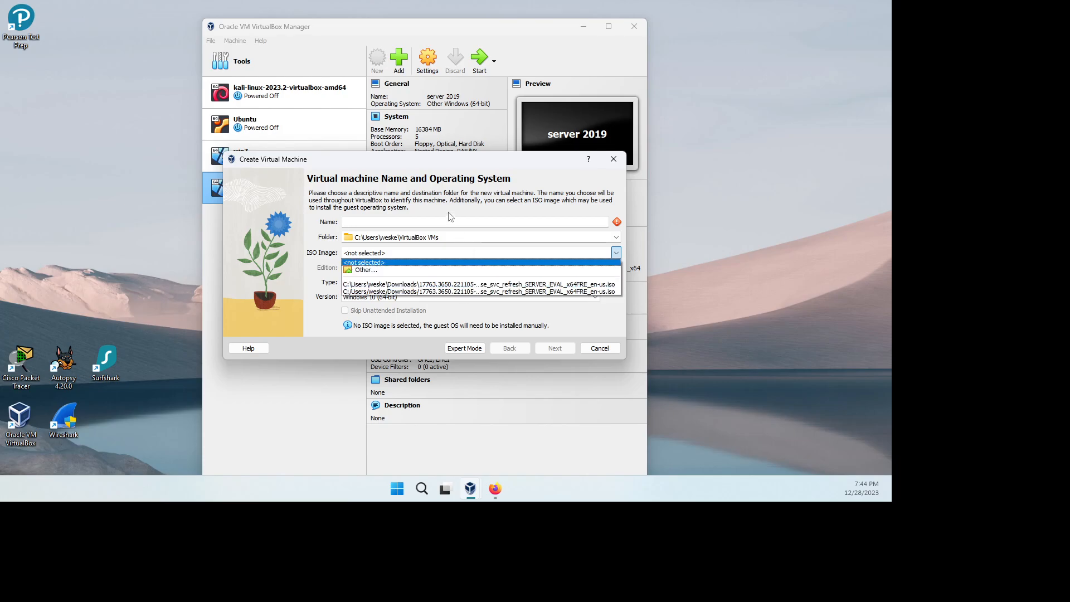
pyautogui.click(433, 218)
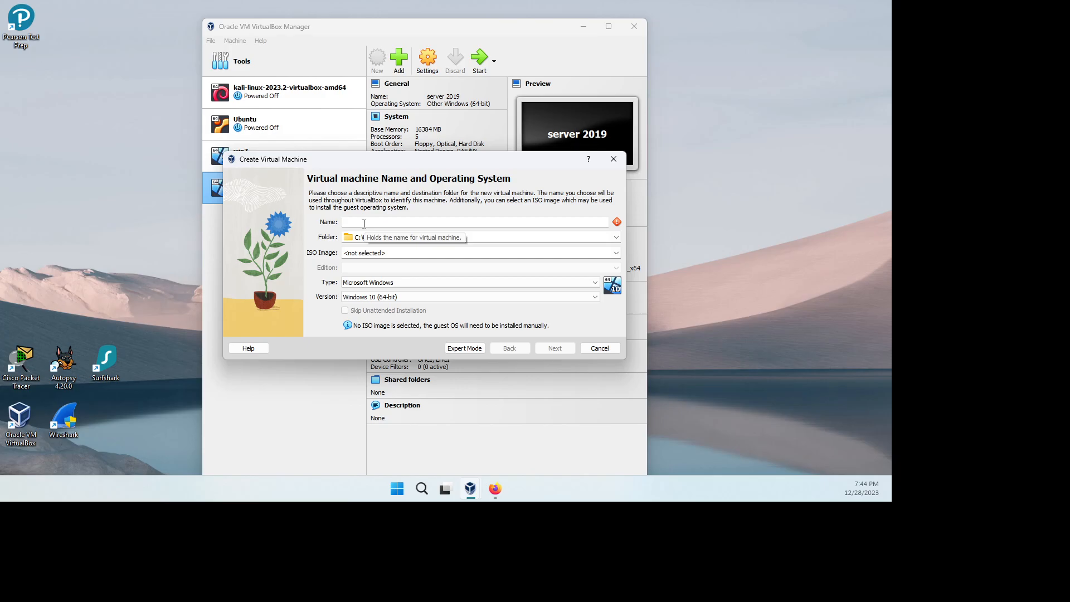
pyautogui.write('server20198')
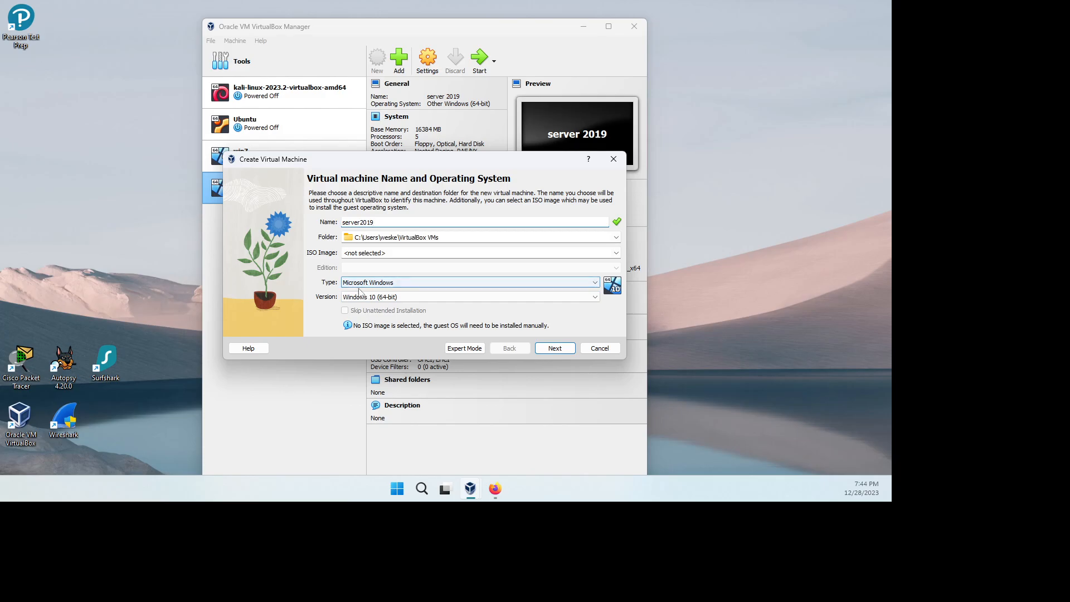
pyautogui.click(582, 297)
pyautogui.scroll(-3, 453, 357)
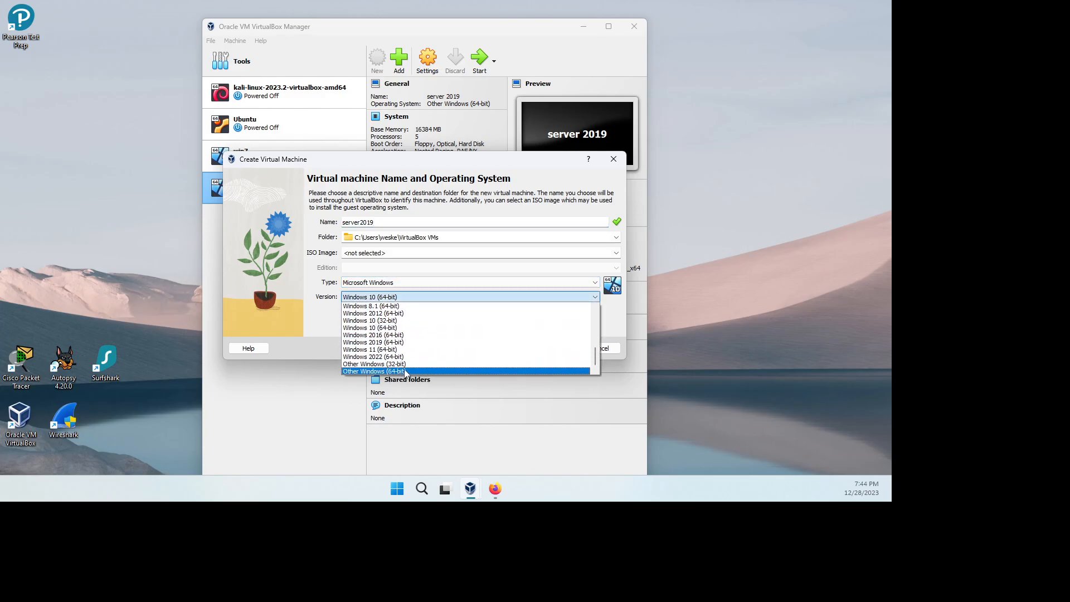
pyautogui.click(405, 372)
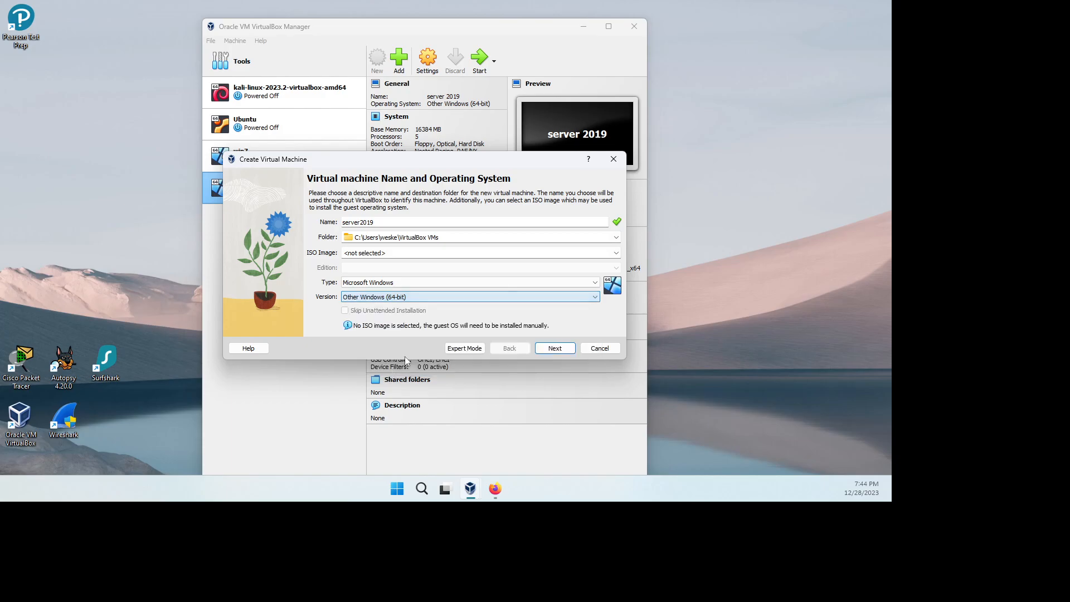
pyautogui.click(557, 350)
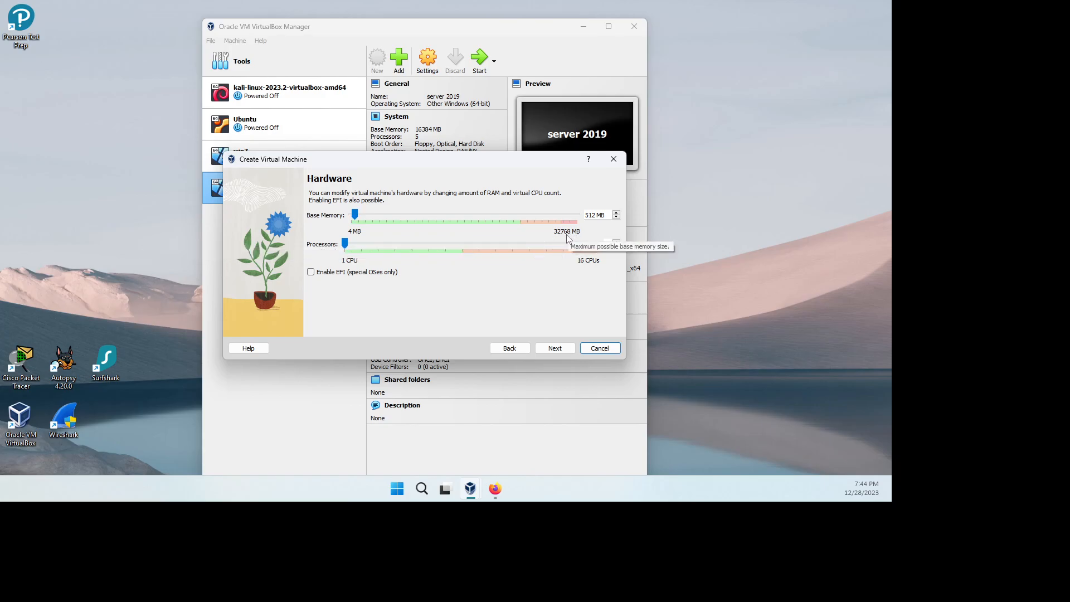
# Give the new virtual machine 16384 MB of base memory and 4 processors
pyautogui.moveTo(356, 218); pyautogui.dragTo(462, 217)
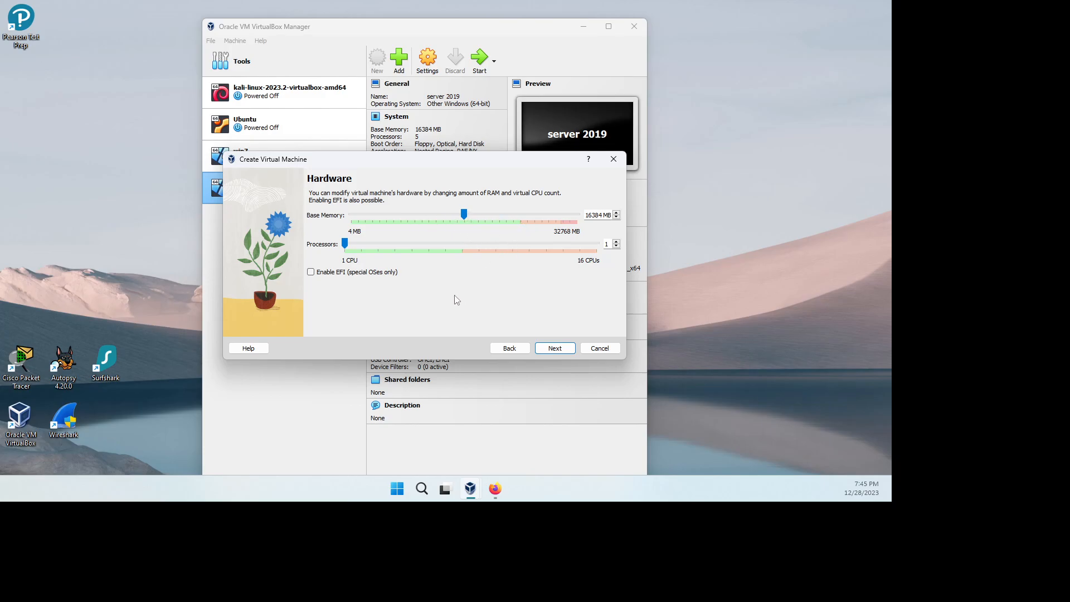
pyautogui.moveTo(370, 241); pyautogui.dragTo(420, 243)
pyautogui.moveTo(429, 243); pyautogui.dragTo(394, 246)
pyautogui.click(547, 348)
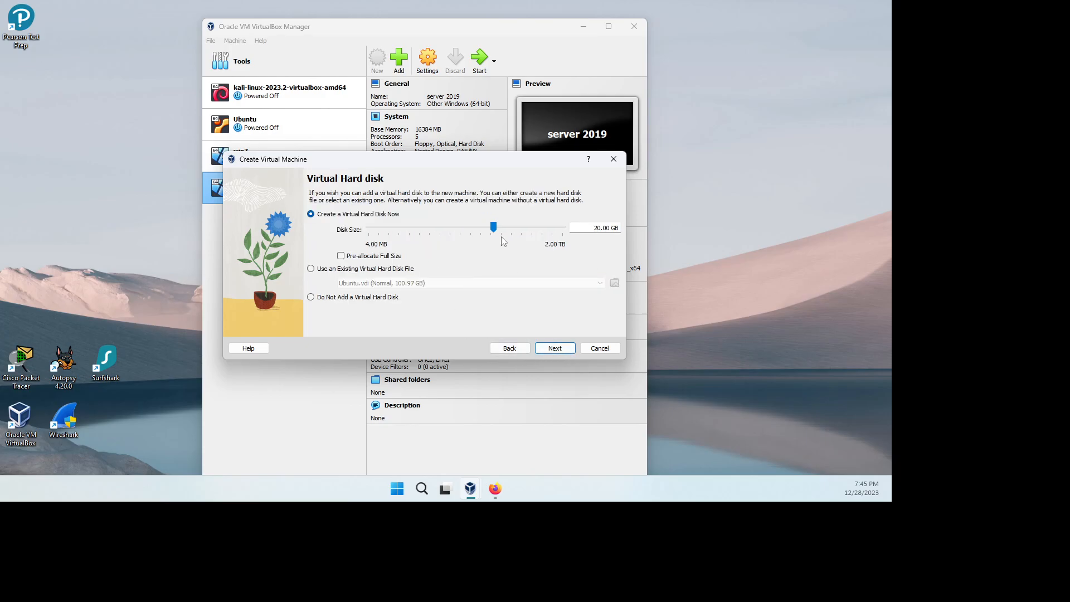
# Set the new virtual hard disk's size to 100.97 GB and finish creating the machine
pyautogui.moveTo(495, 227); pyautogui.dragTo(519, 228)
pyautogui.click(564, 350)
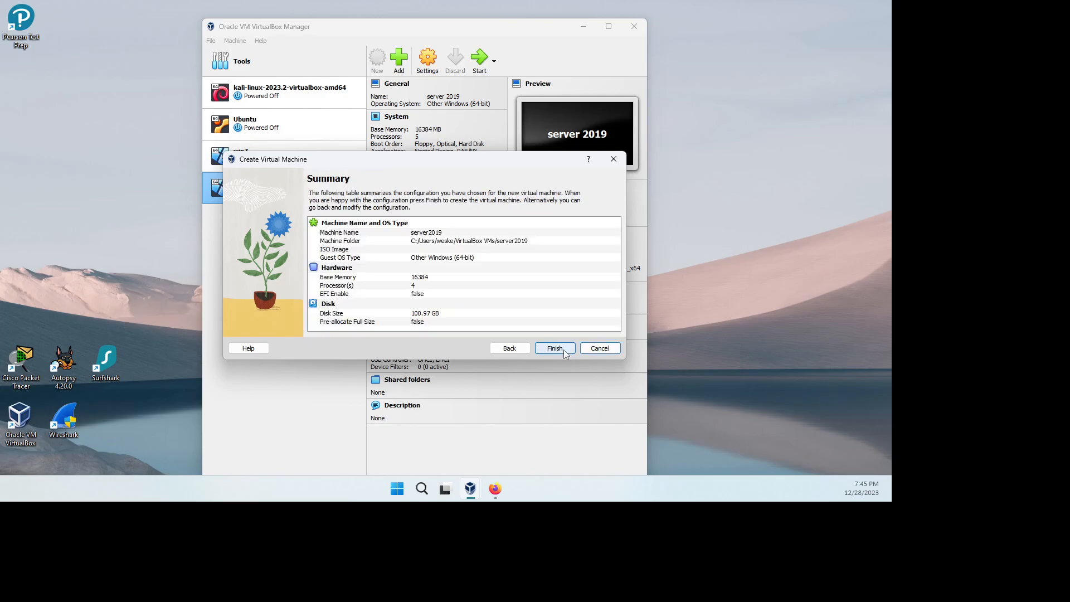
pyautogui.click(563, 350)
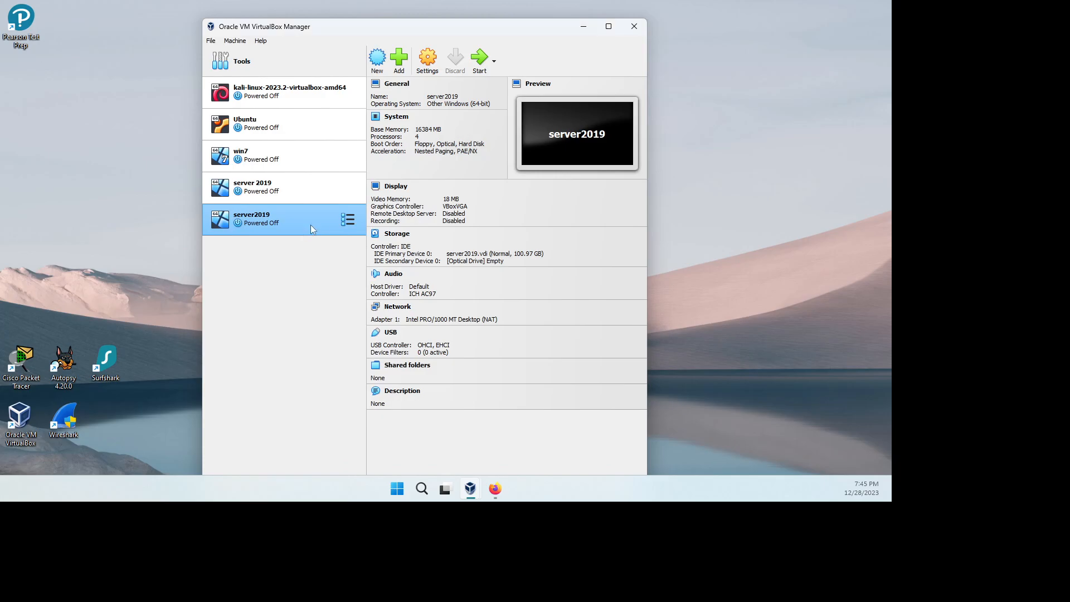
# In the server2019 machine's storage settings, mark the server2019.vdi hard disk as a solid-state drive
pyautogui.click(348, 220)
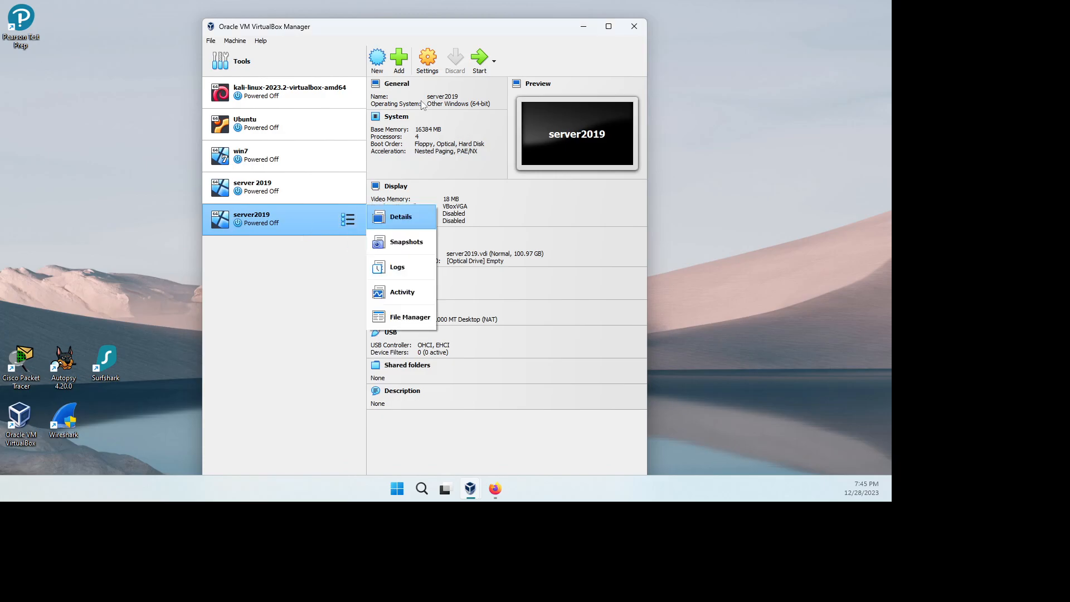
pyautogui.click(428, 66)
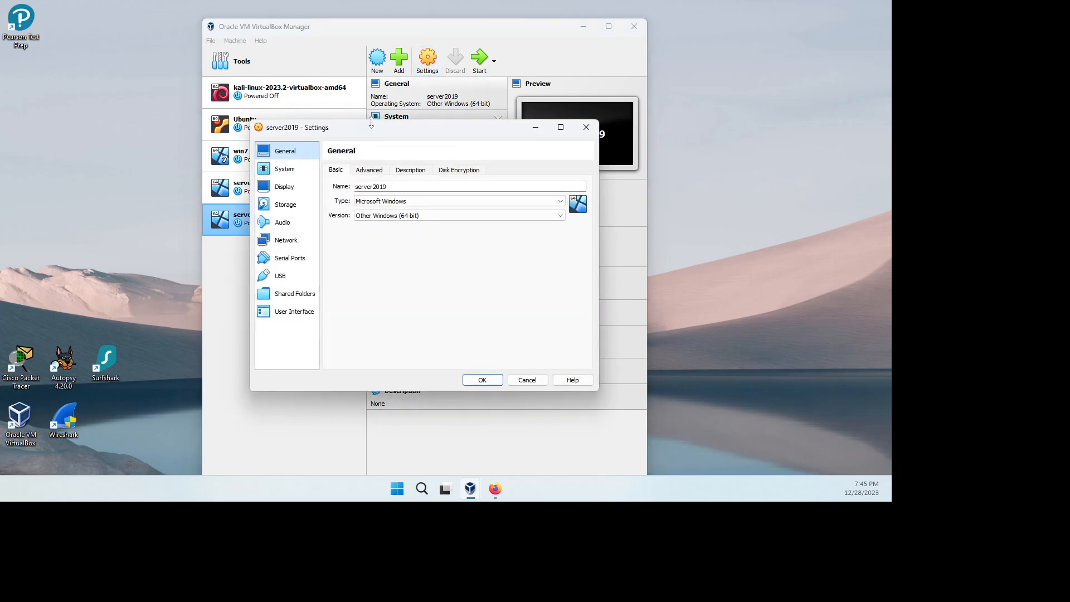
pyautogui.click(284, 204)
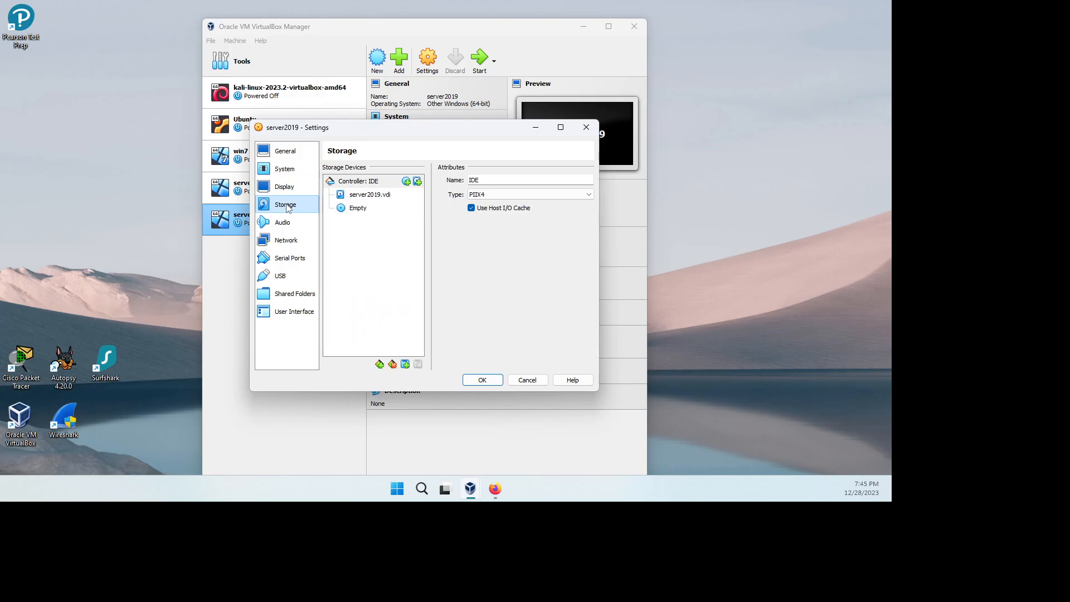
pyautogui.click(373, 196)
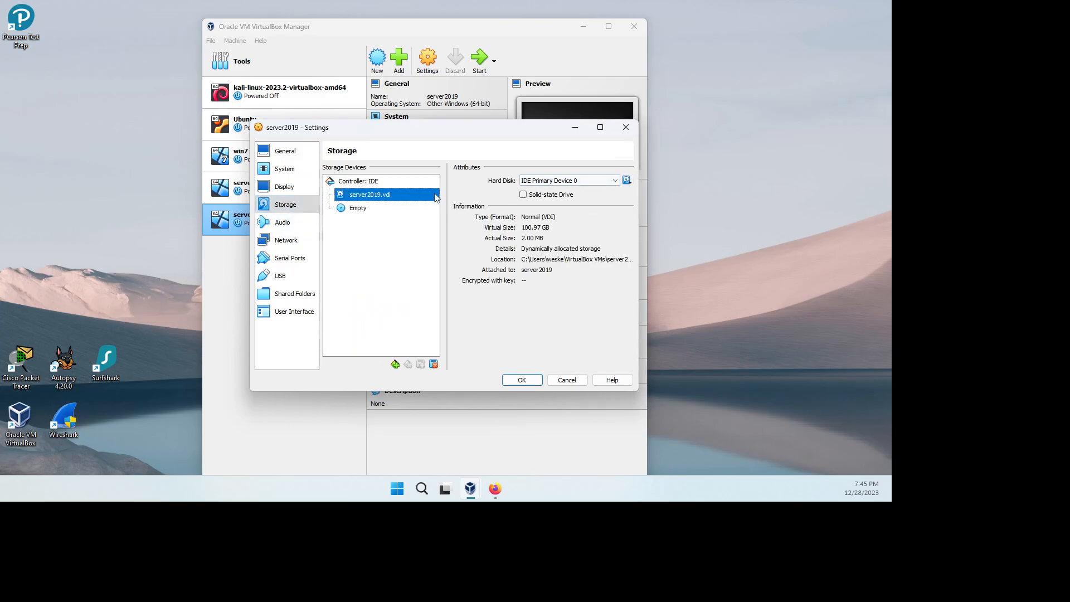
pyautogui.click(523, 195)
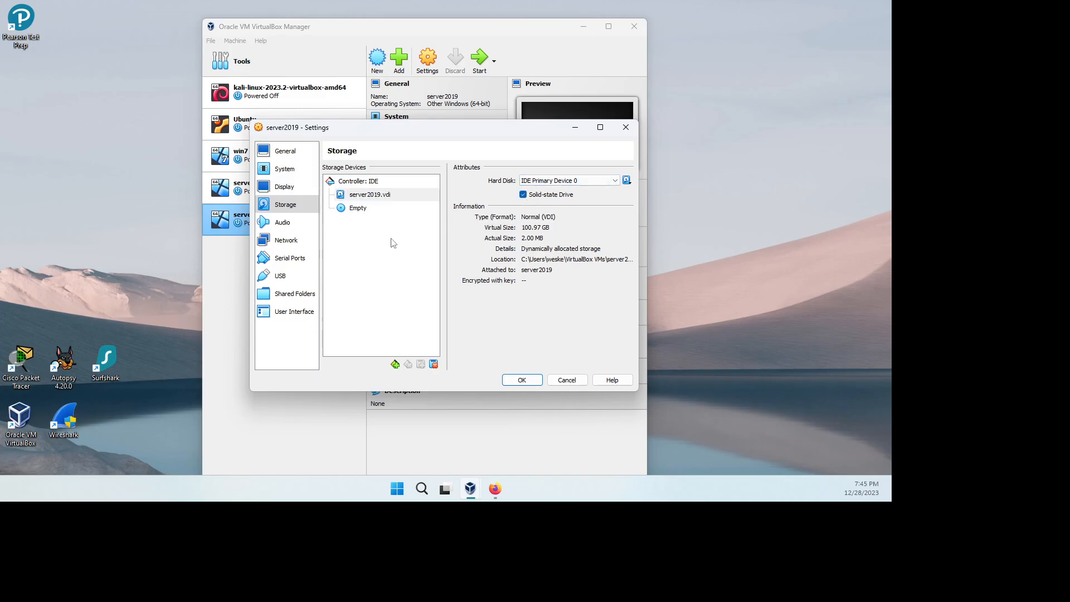
# Attach the ISO 17763.3650.221105-1748.rs5_release_svc_refresh_SERVER_EVAL_x64FRE_en-us.iso to the empty optical drive and save the settings
pyautogui.click(358, 212)
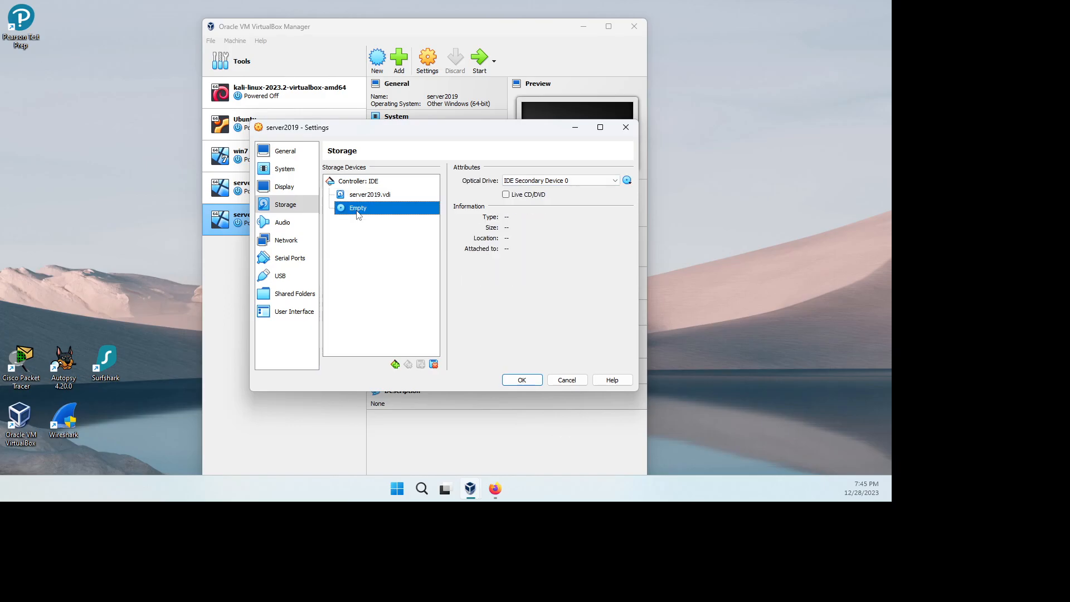
pyautogui.click(627, 182)
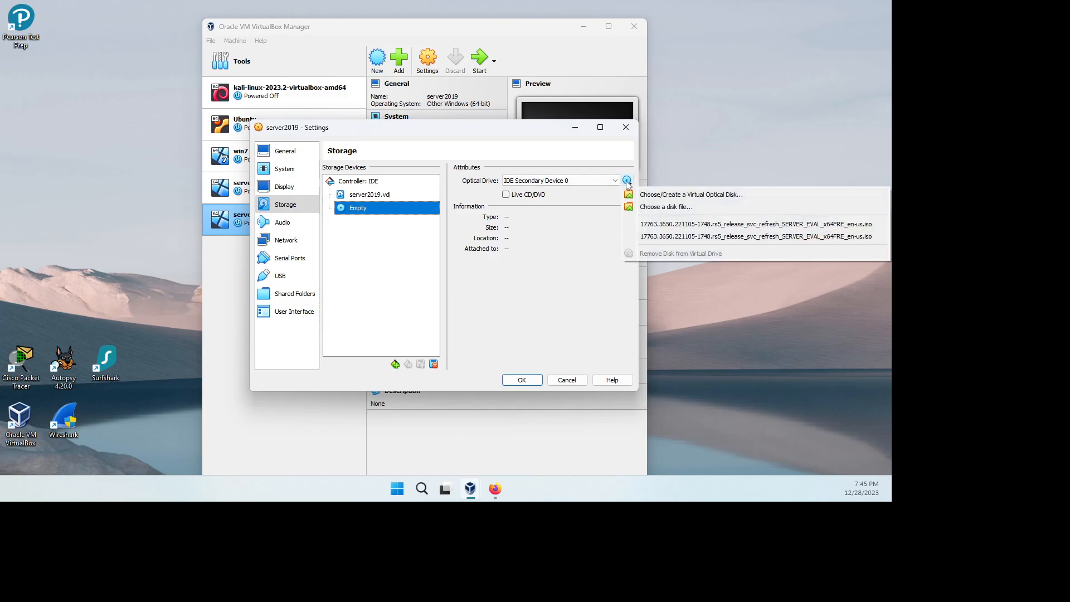
pyautogui.click(721, 225)
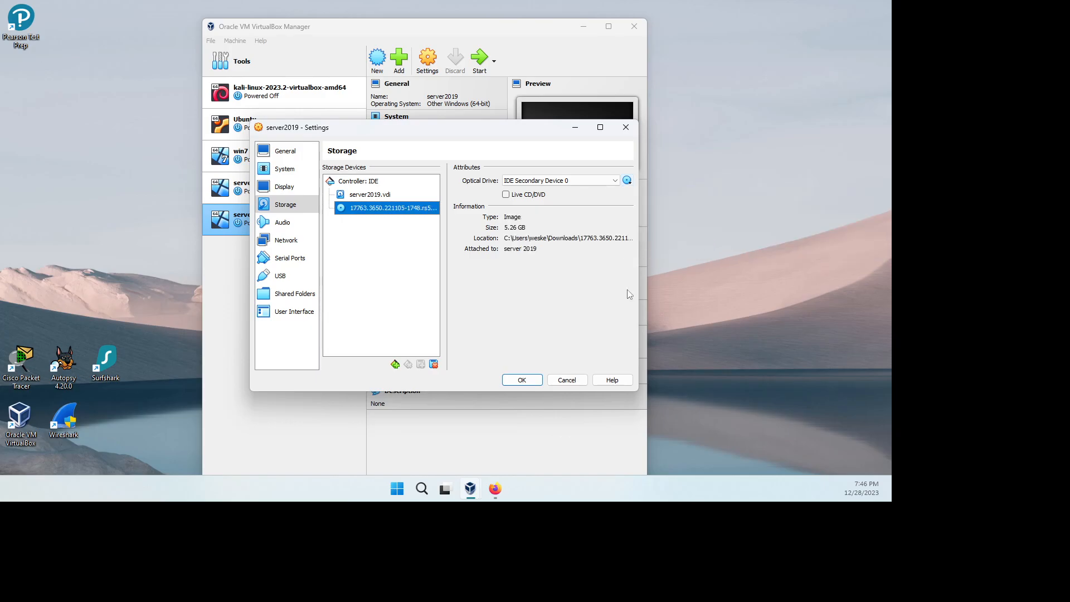
pyautogui.click(523, 380)
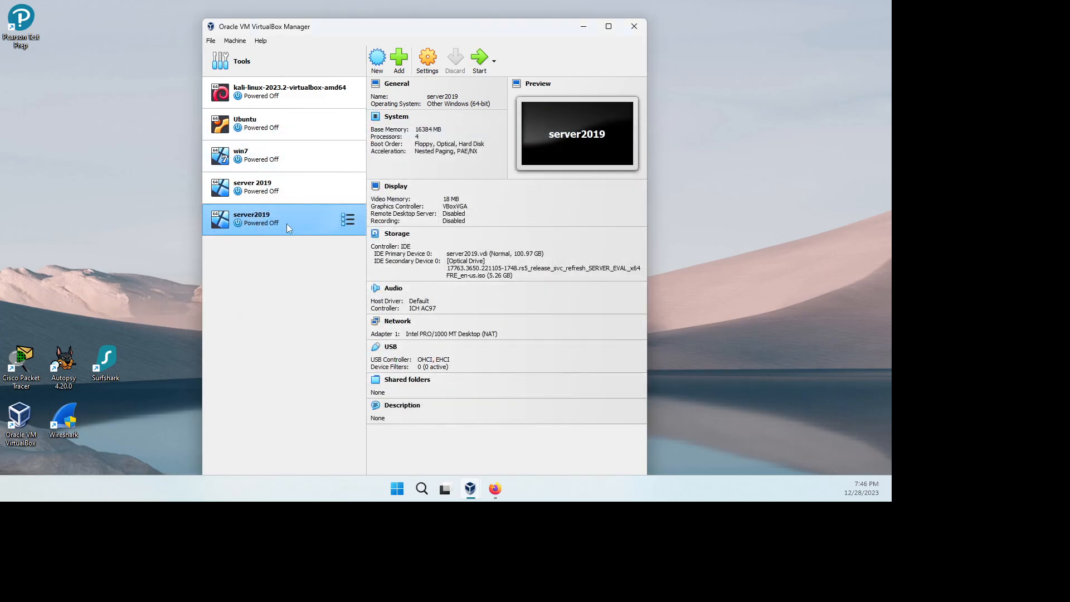
# Start the server2019 virtual machine, minimize the manager window and dismiss the notification overlay in the machine's window
pyautogui.click(473, 60)
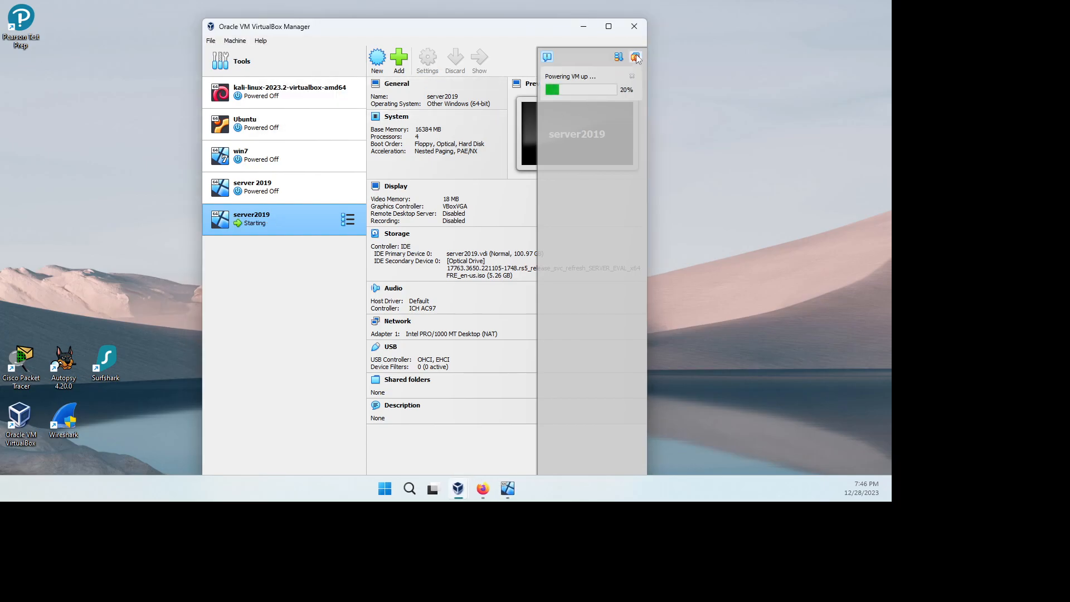
pyautogui.click(583, 26)
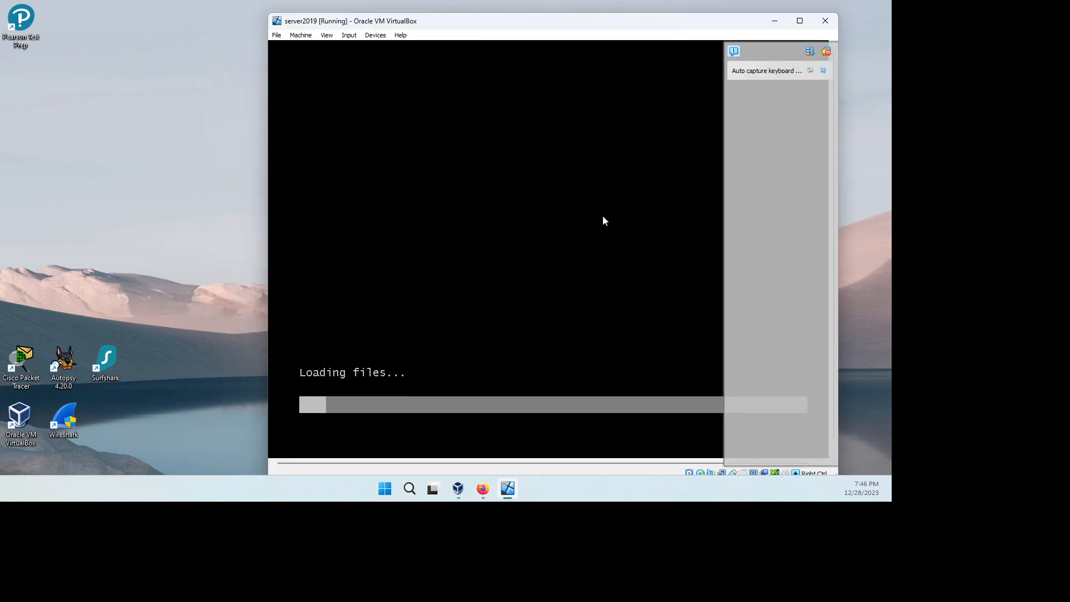
pyautogui.click(824, 52)
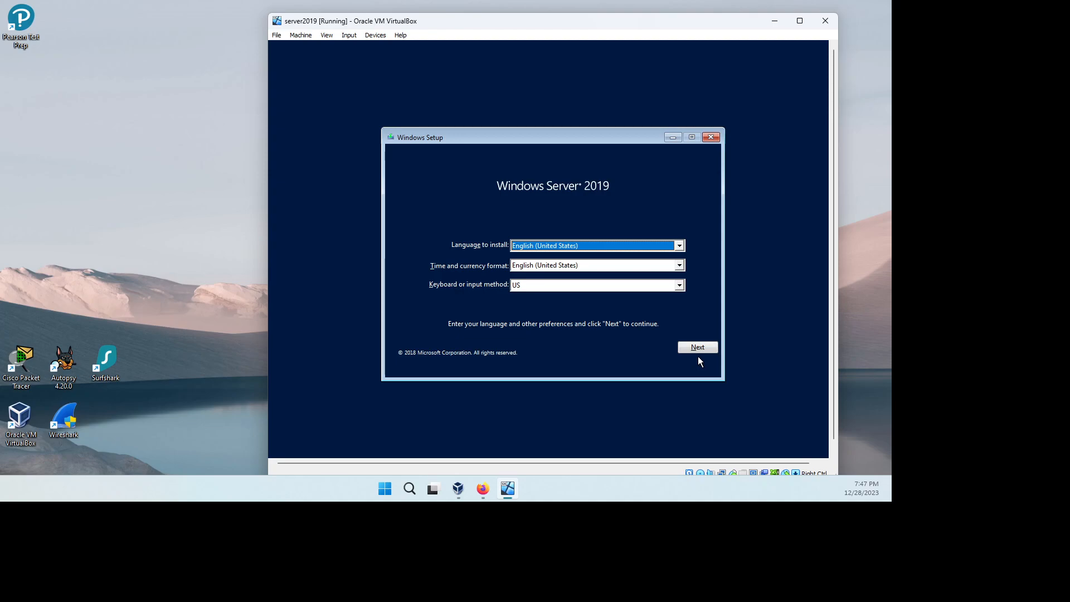
# Start the Windows Server 2019 installation with the default language settings and select Windows Server 2019 Standard Evaluation (Desktop Experience)
pyautogui.click(693, 349)
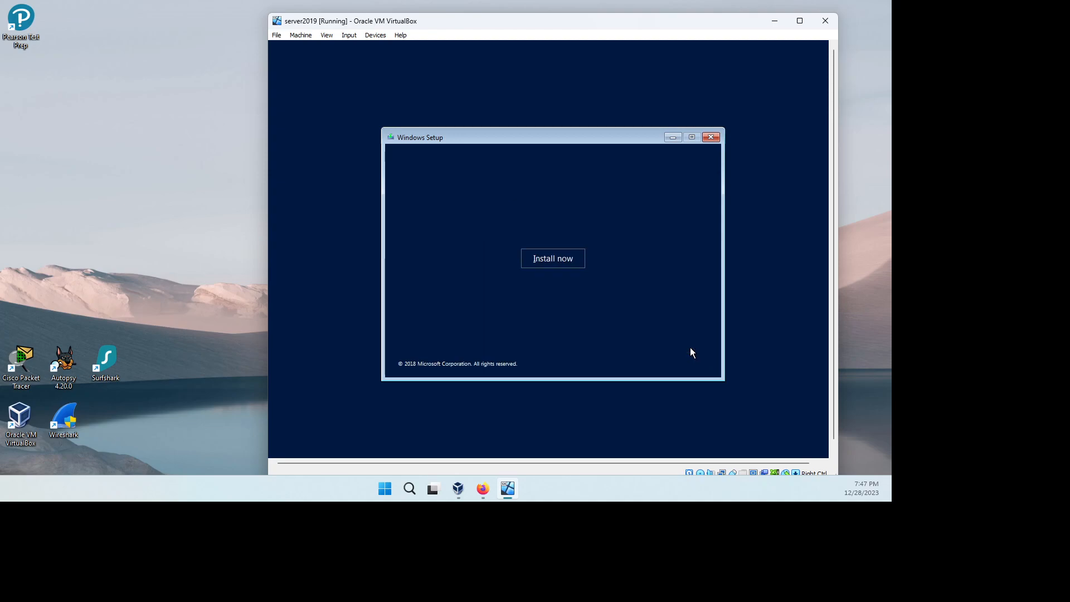
pyautogui.click(554, 259)
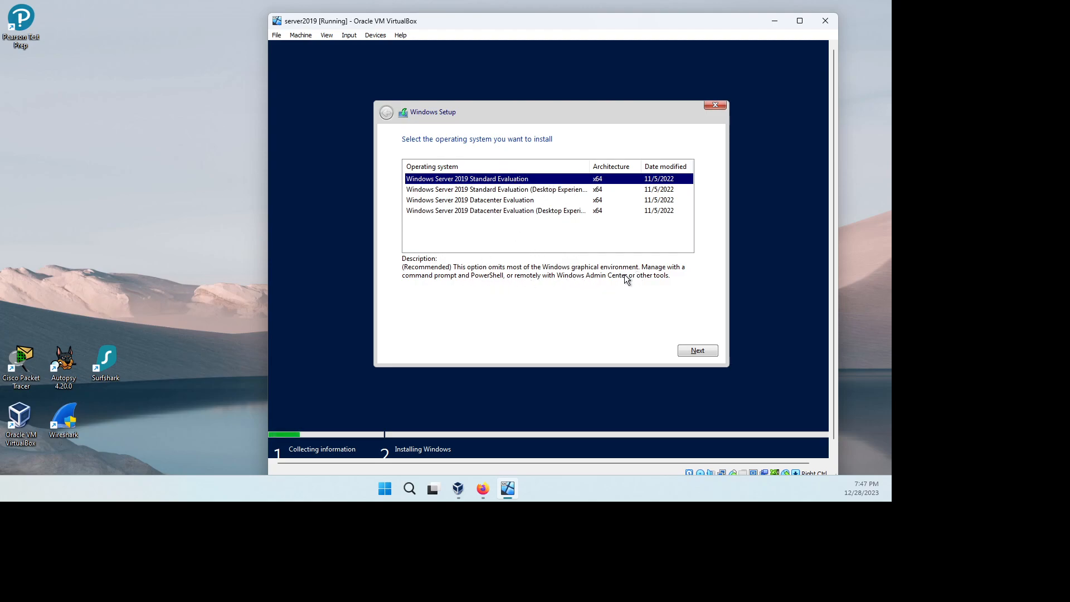
pyautogui.click(525, 189)
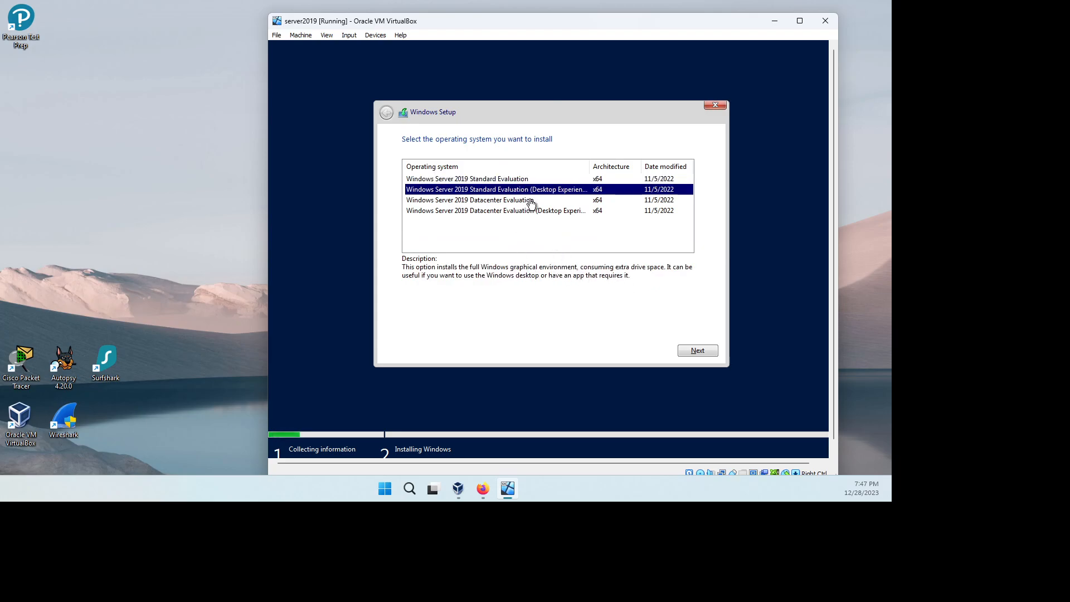
pyautogui.click(532, 200)
pyautogui.click(535, 212)
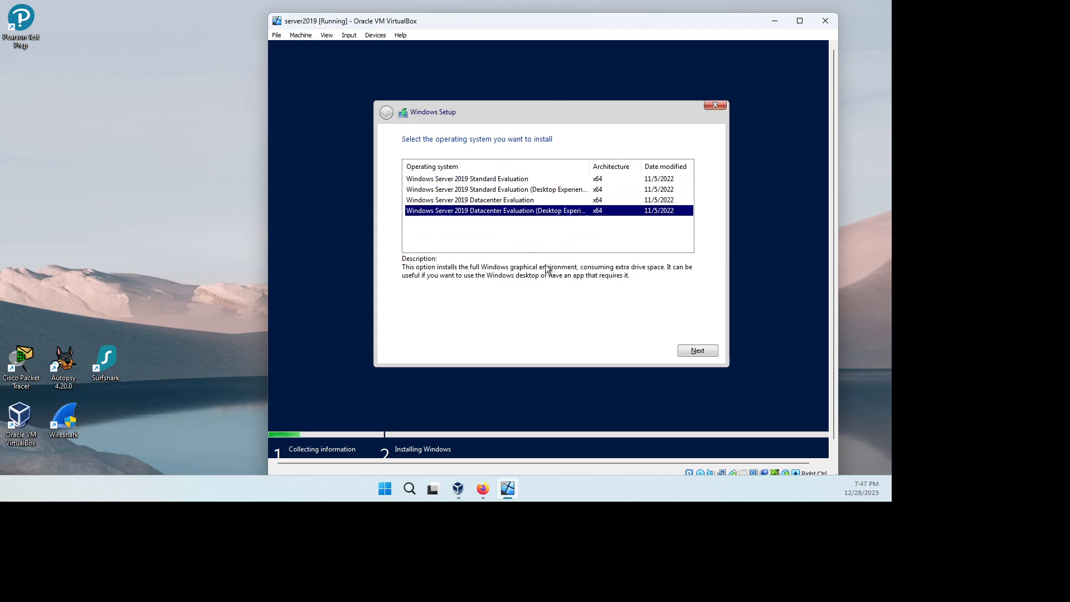
pyautogui.click(518, 191)
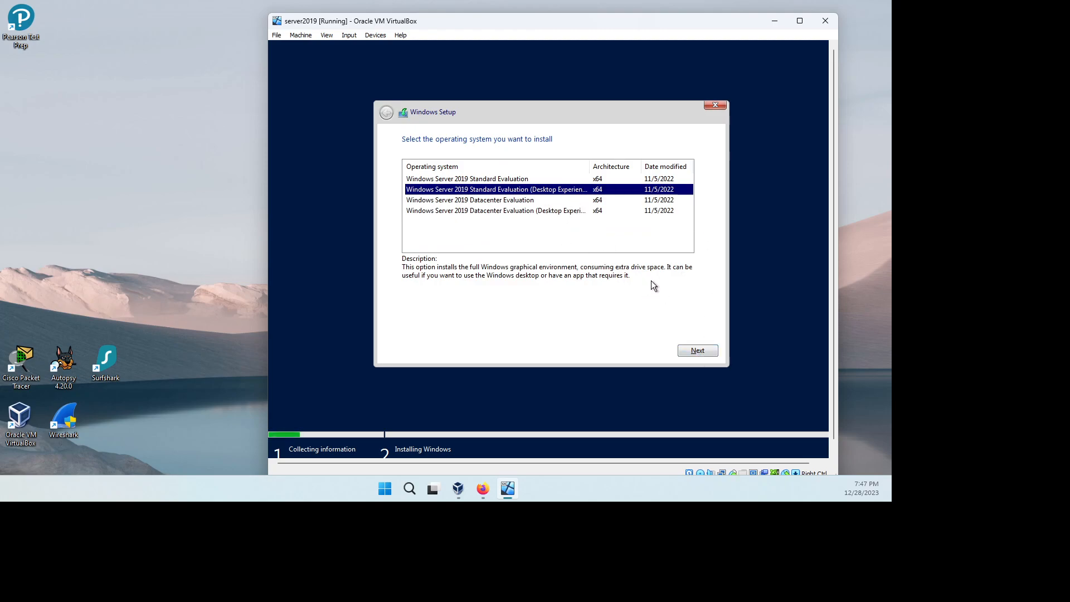
# Quit the Windows Server 2019 installation at the operating system selection
pyautogui.click(711, 104)
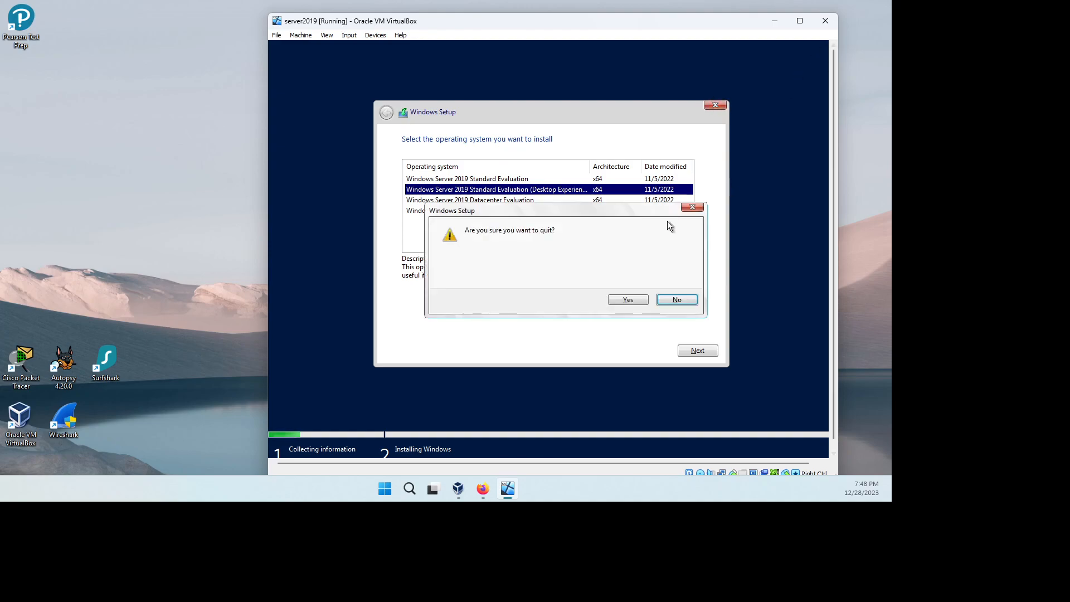
pyautogui.click(630, 300)
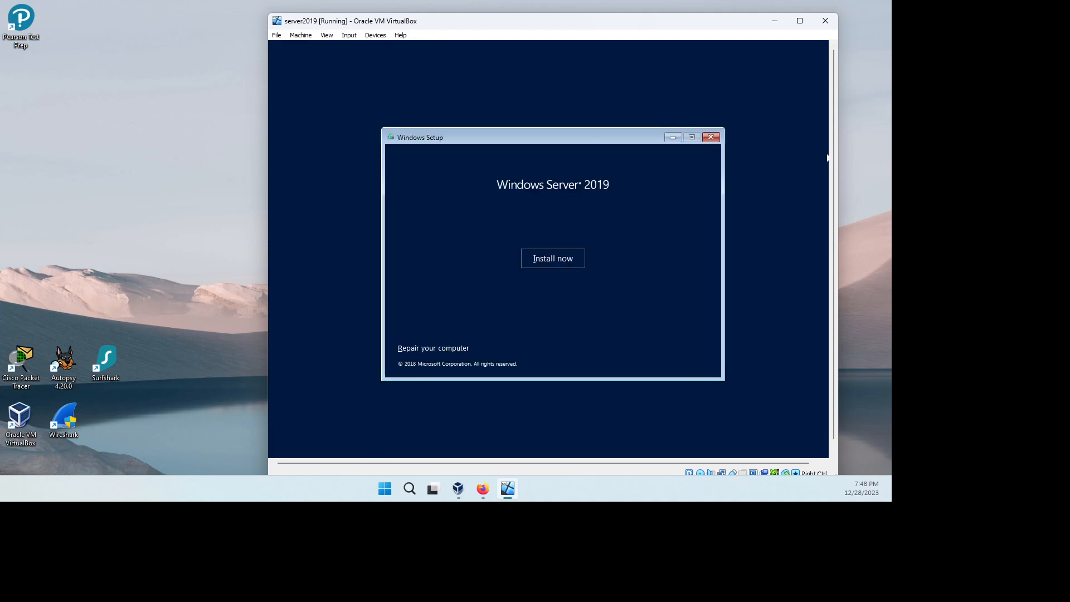